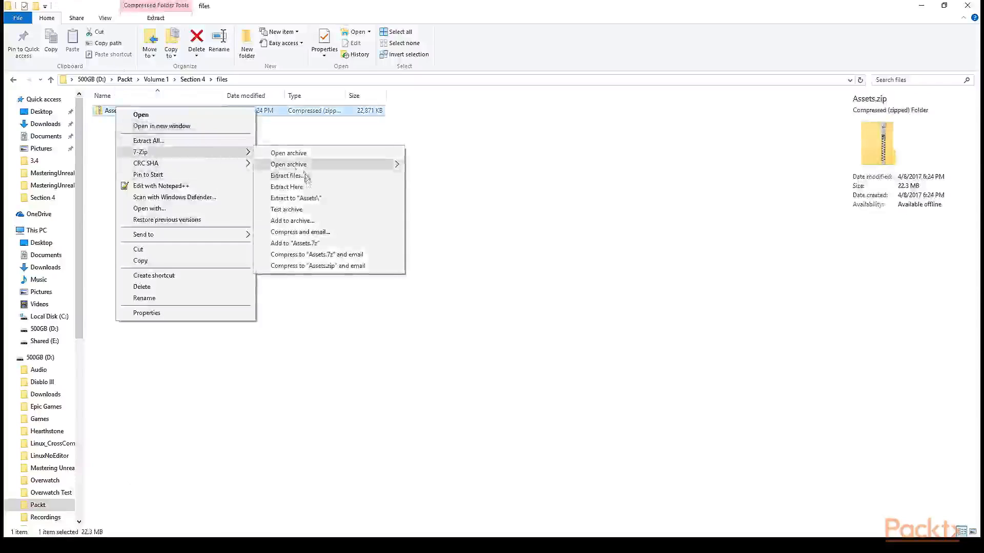
Extract Assets.zip into the current folder with 7-Zip and copy the extracted Assets folder.
click(287, 187)
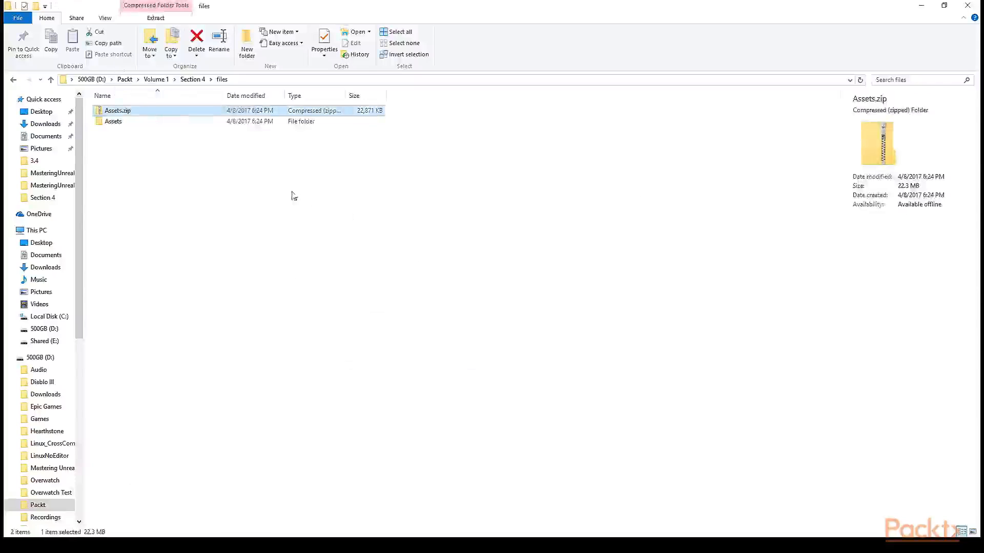
right_click(129, 127)
click(127, 115)
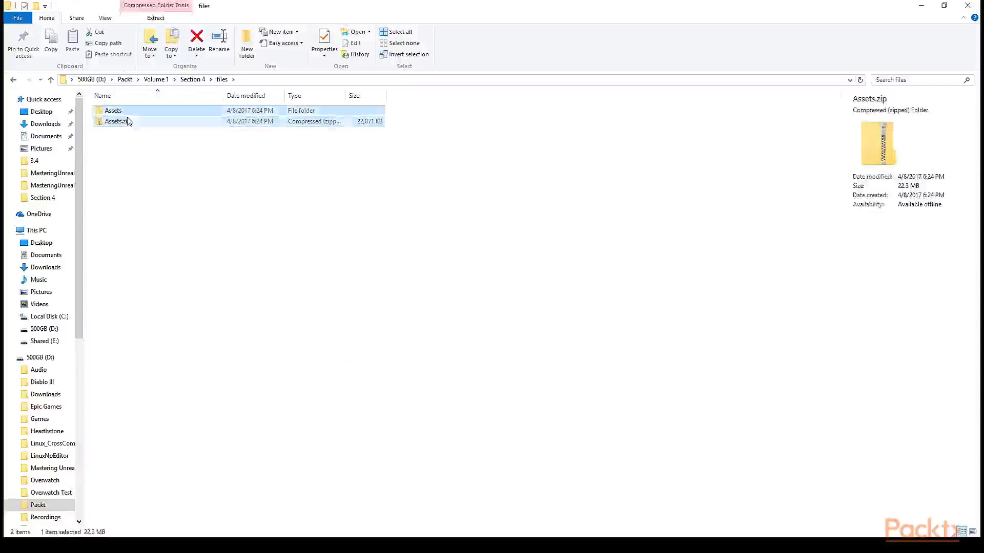
right_click(128, 114)
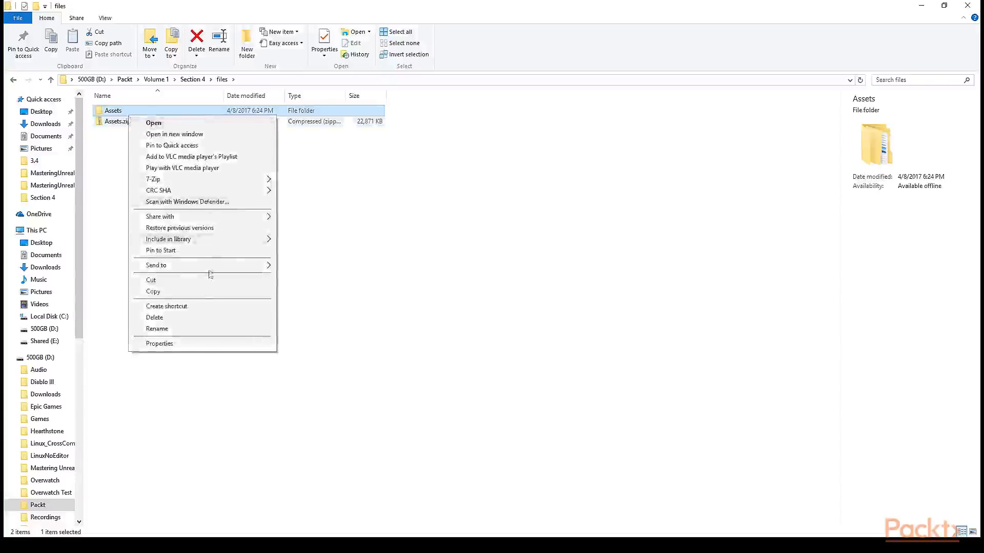
click(190, 291)
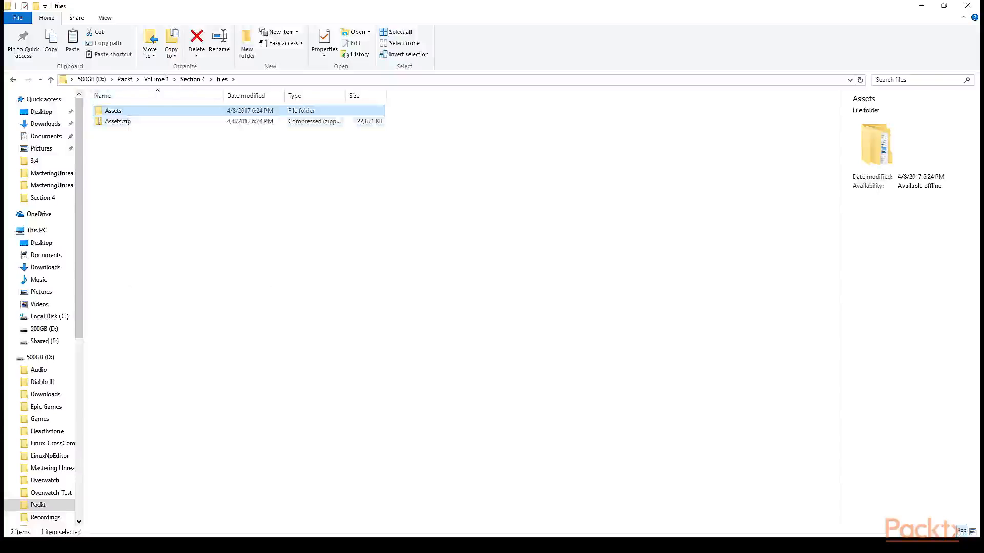
Paste the copied Assets folder into the Content folder of the MasteringUnreal project.
mouse_move(112, 545)
click(100, 499)
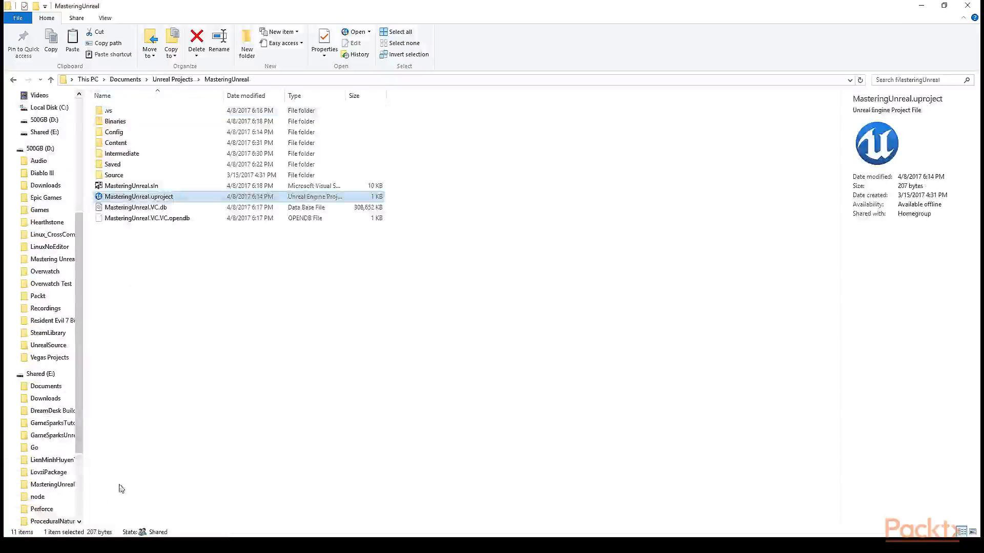
click(153, 143)
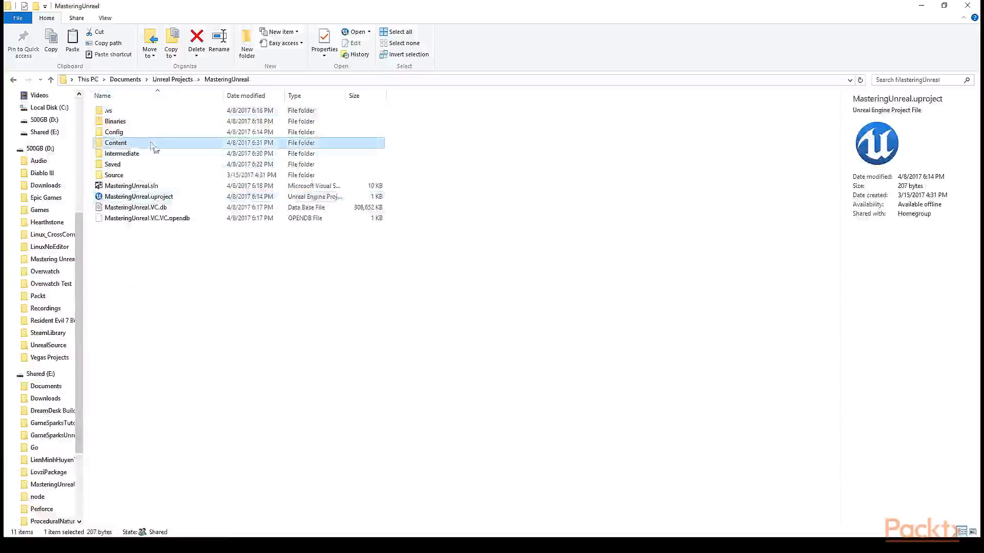
double_click(140, 147)
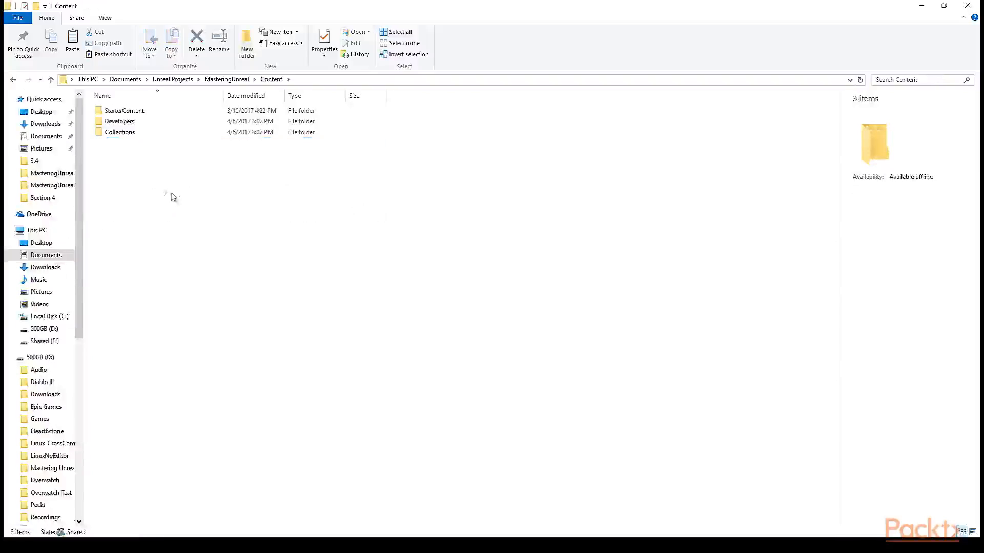
right_click(154, 181)
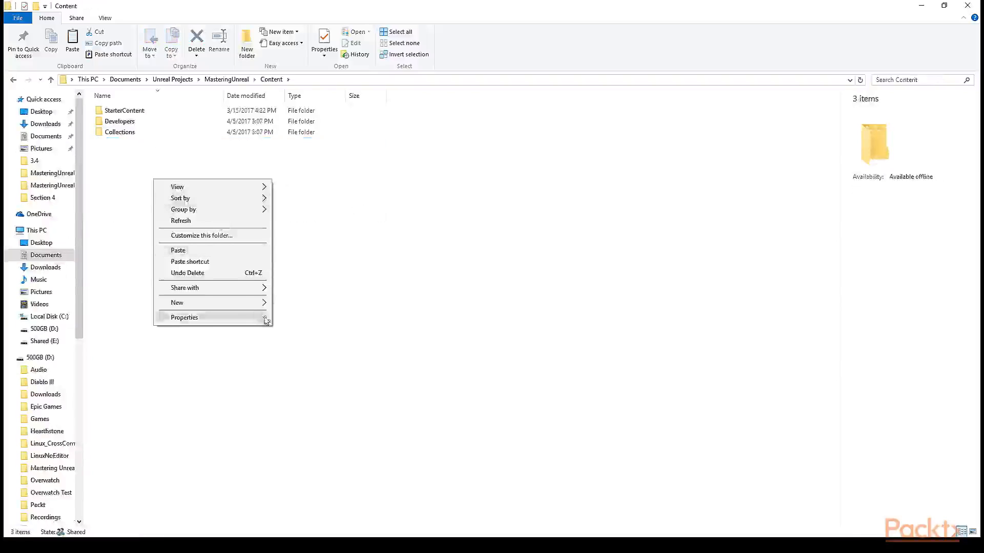
click(210, 255)
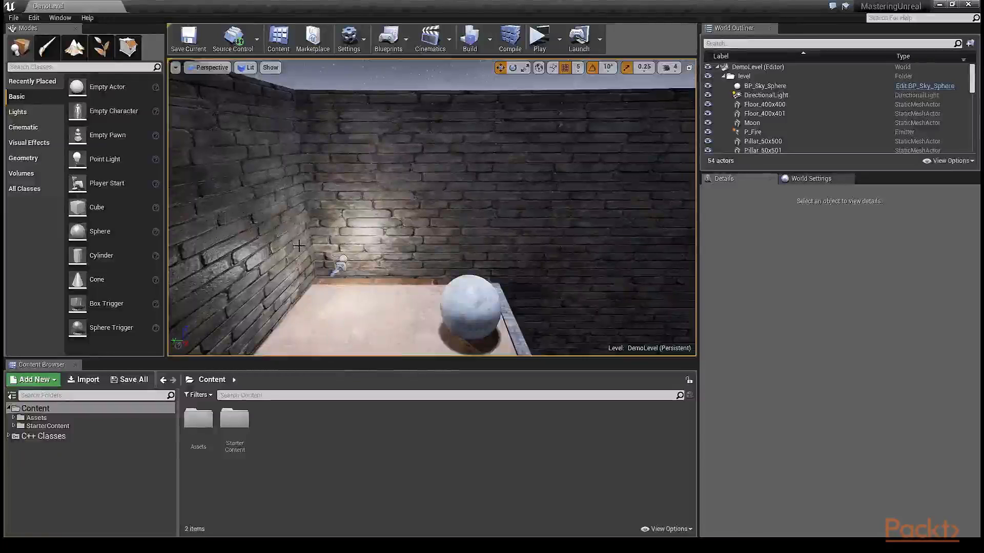
Inspect a brick wall in the demo level and locate its Wall_400x400 mesh in StarterContent's Architecture folder.
key(s)
right_drag(432, 208, 584, 204)
click(431, 208)
click(432, 207)
click(432, 208)
click(432, 208)
double_click(234, 419)
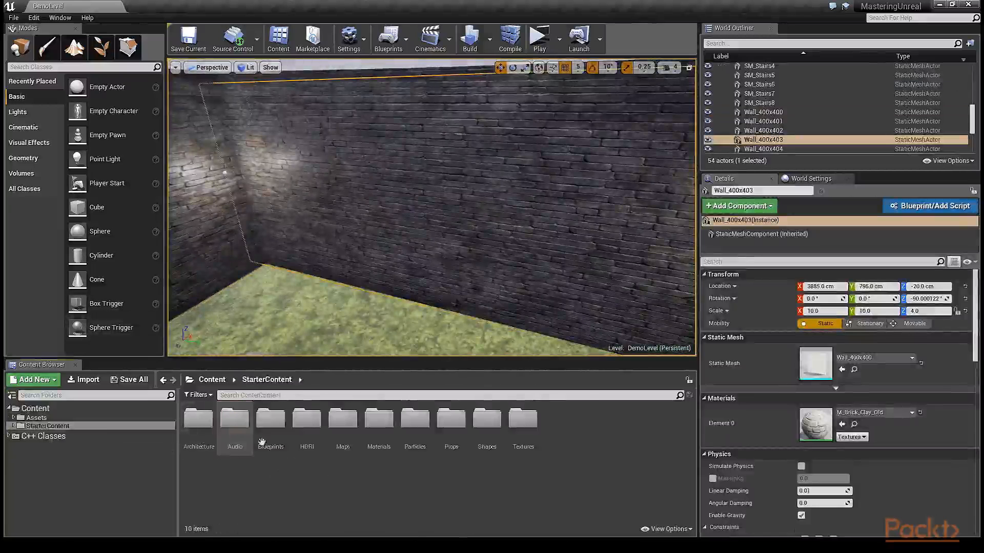
double_click(199, 419)
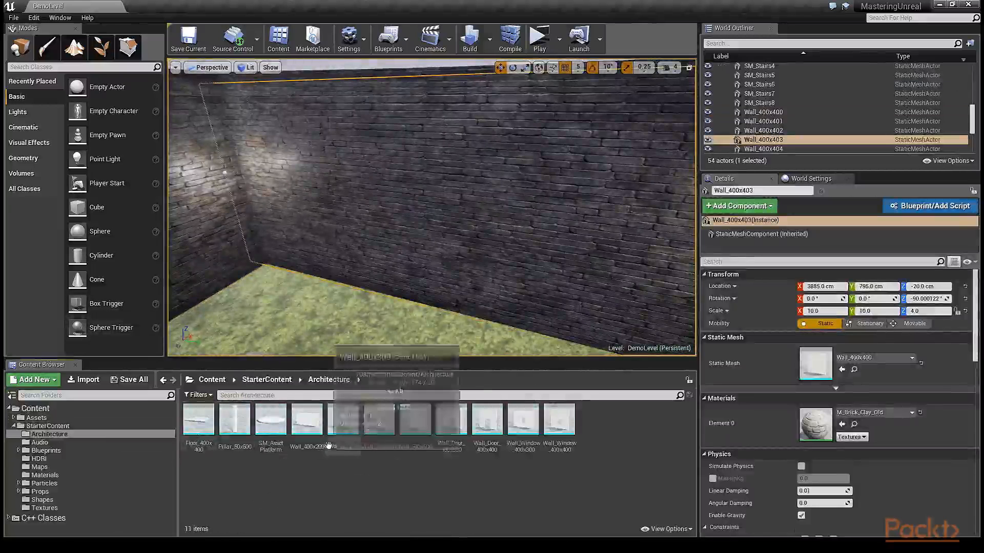
click(380, 421)
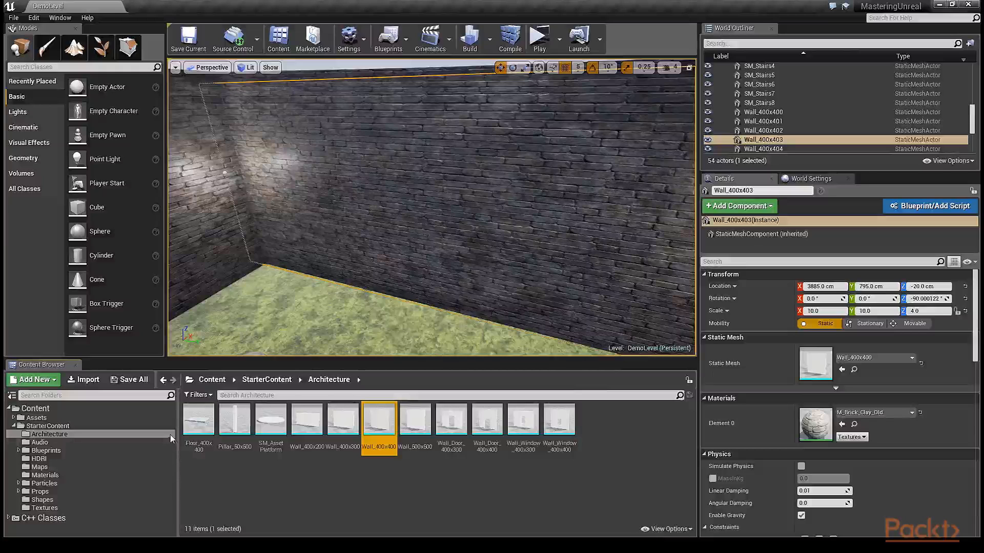
Inspect the mossy floor of the level and locate its Floor_400x400 mesh in the Architecture folder.
right_drag(348, 239, 259, 247)
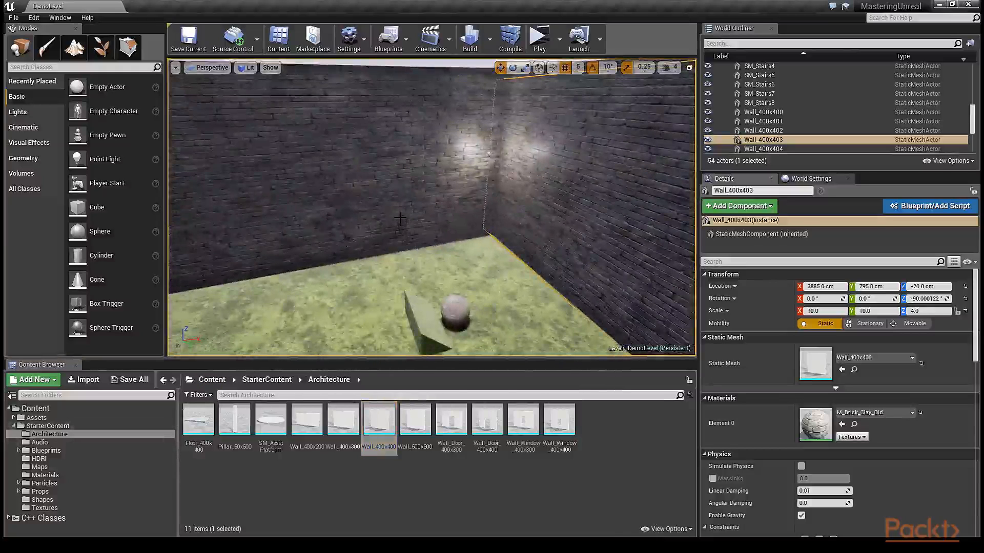
right_drag(412, 205, 328, 194)
click(354, 266)
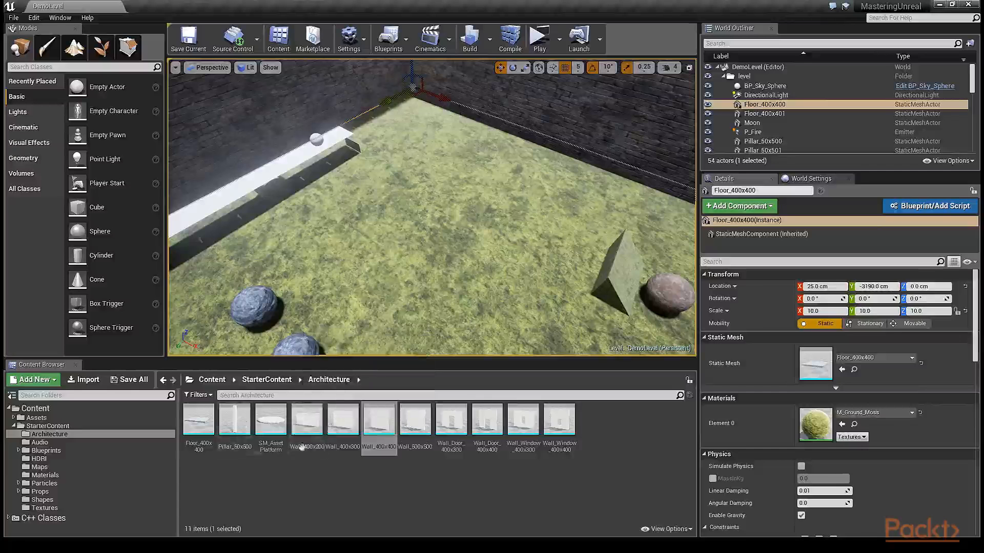
click(198, 420)
right_drag(453, 247, 453, 248)
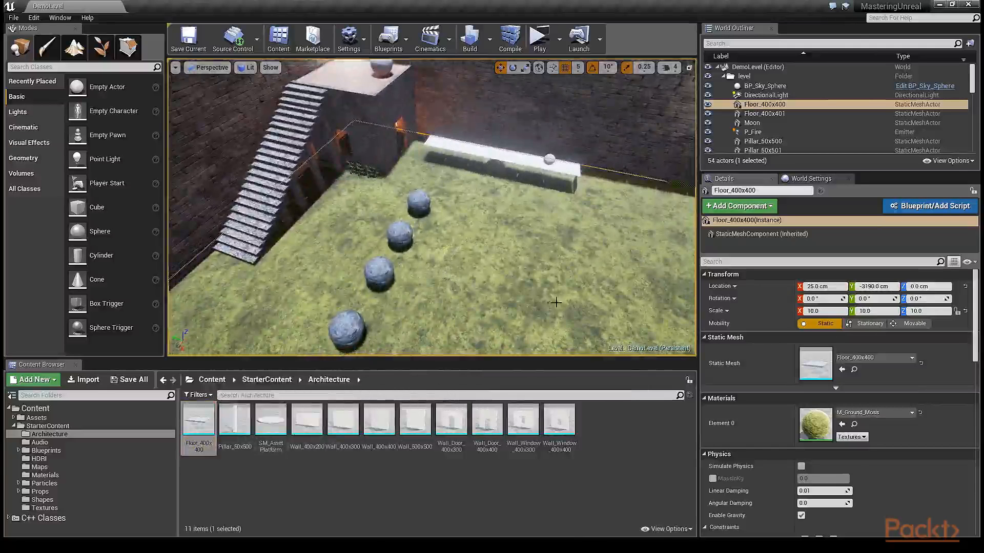
Check the floor's scale and examine another enclosing wall and the glass panel covering the room.
click(865, 311)
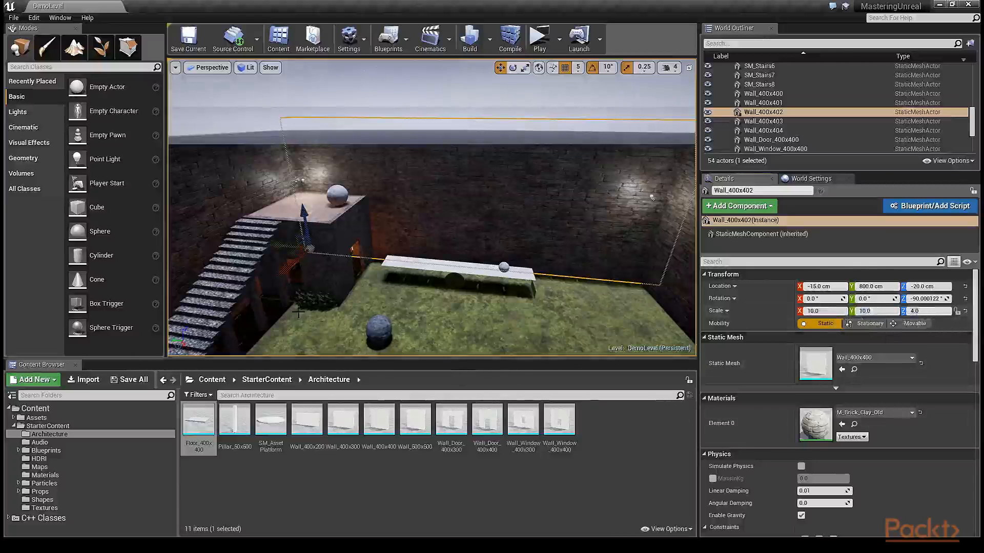
right_drag(451, 205, 405, 225)
click(430, 215)
right_drag(478, 221, 522, 251)
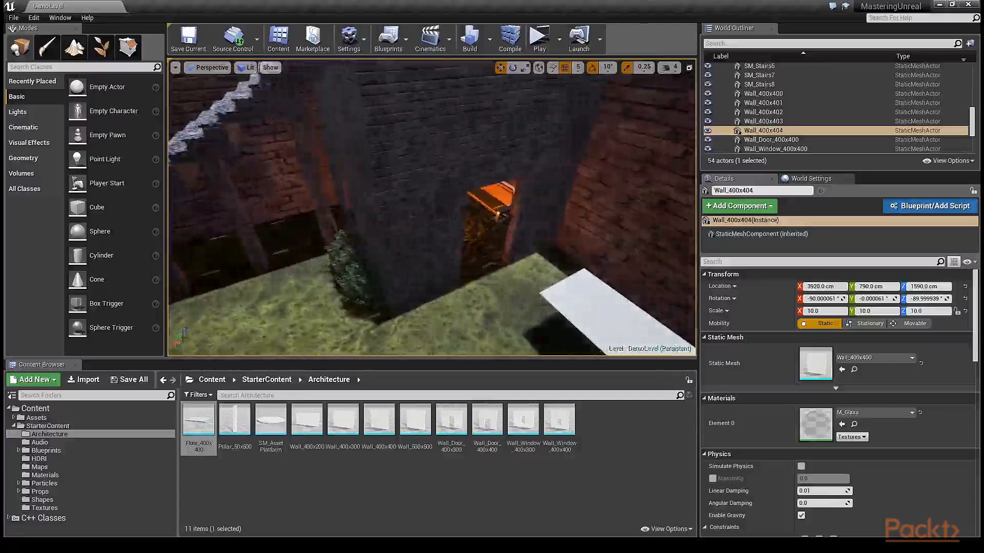
Examine the small house's door wall, window wall and glass window, locating their meshes in the Architecture and Props folders.
click(436, 215)
click(483, 438)
mouse_move(436, 220)
right_down()
mouse_move(461, 231)
mouse_move(421, 226)
mouse_move(436, 228)
right_up()
click(405, 225)
click(559, 428)
click(413, 225)
click(40, 491)
click(493, 424)
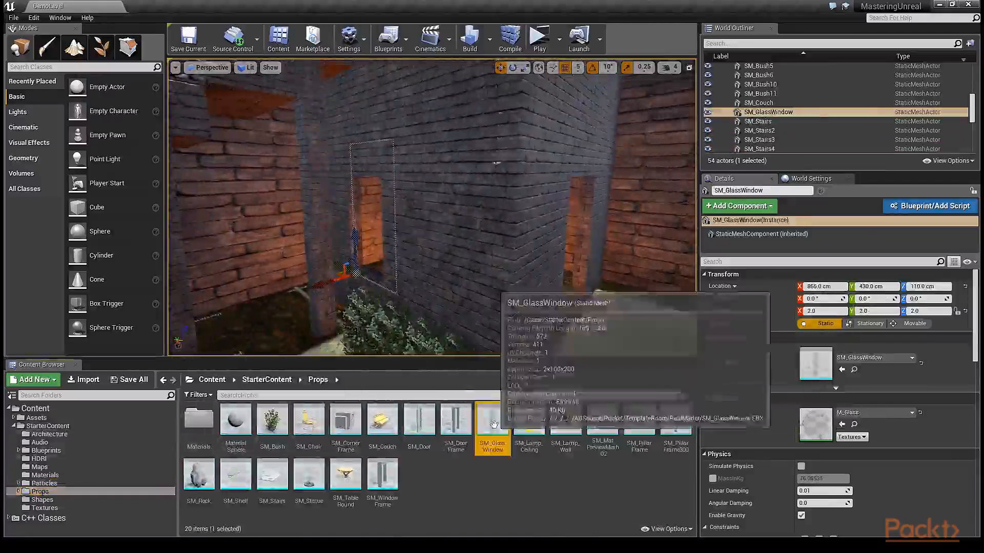
View the staircase in the level and select its SM_Stairs mesh in the Props folder.
right_drag(318, 231, 302, 251)
click(436, 230)
right_drag(436, 231, 389, 230)
click(359, 220)
click(277, 491)
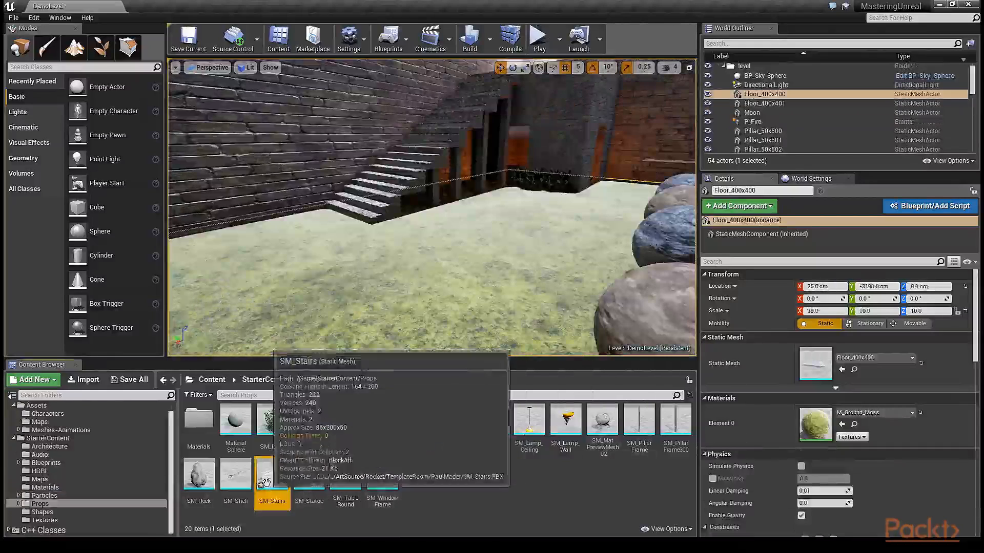
Open the SM_Stairs mesh and set its Collision Complexity to Use Complex Collision As Simple.
double_click(270, 484)
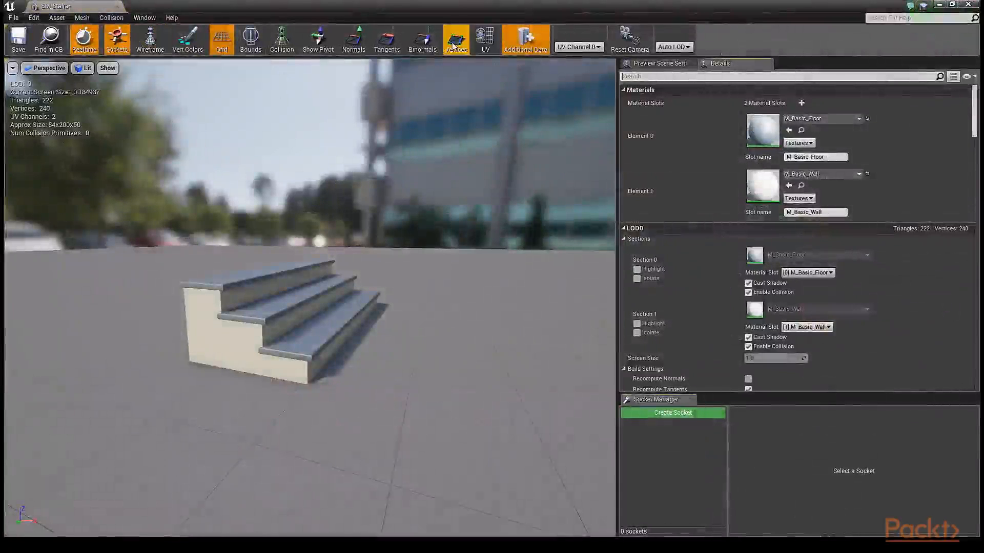
text(coll)
click(793, 103)
click(792, 104)
click(793, 117)
click(801, 145)
Save the SM_Stairs mesh by checking it out of source control, and close its editor.
click(18, 38)
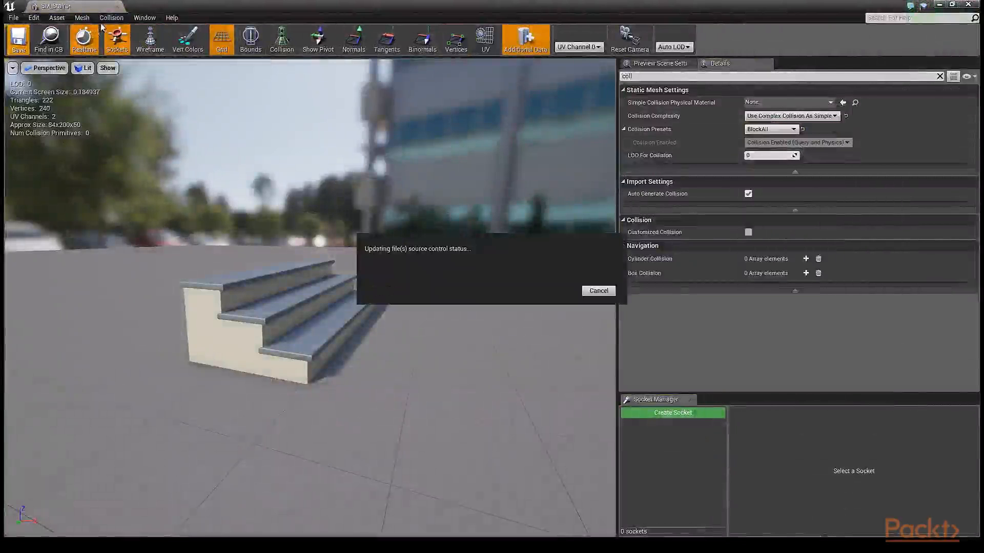
click(560, 367)
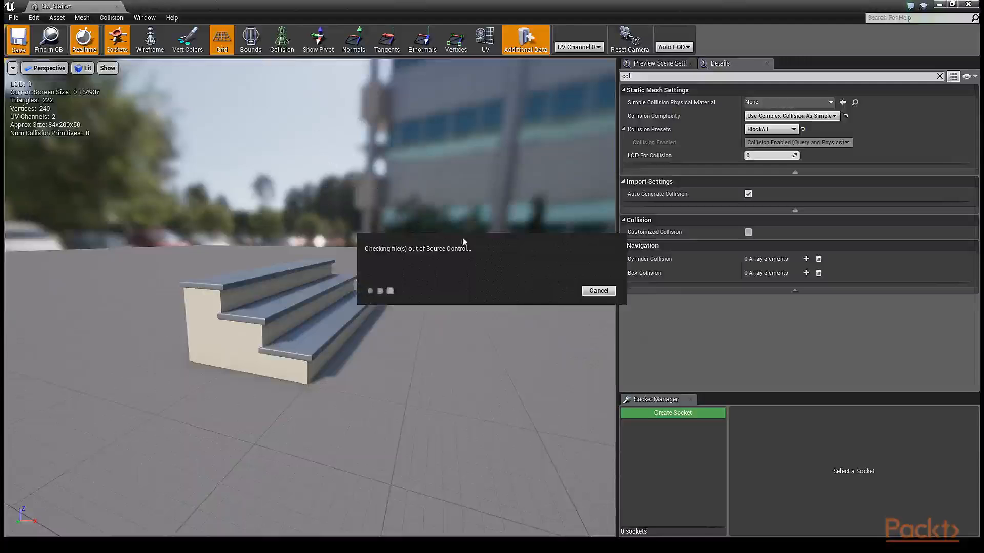
click(969, 6)
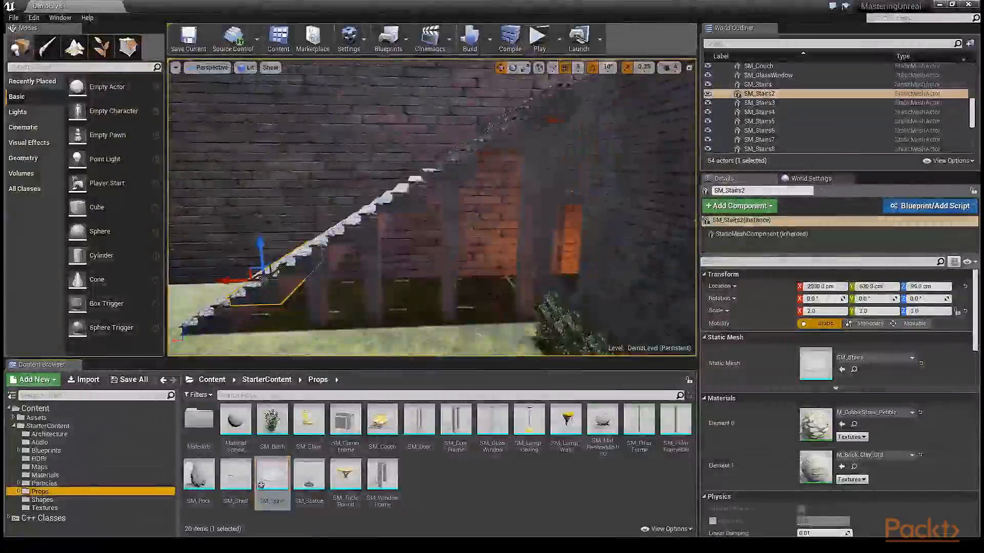
Inspect the bushes beside the small house and identify their SM_Bush mesh in the Props folder.
right_drag(461, 215, 482, 261)
click(533, 250)
click(560, 247)
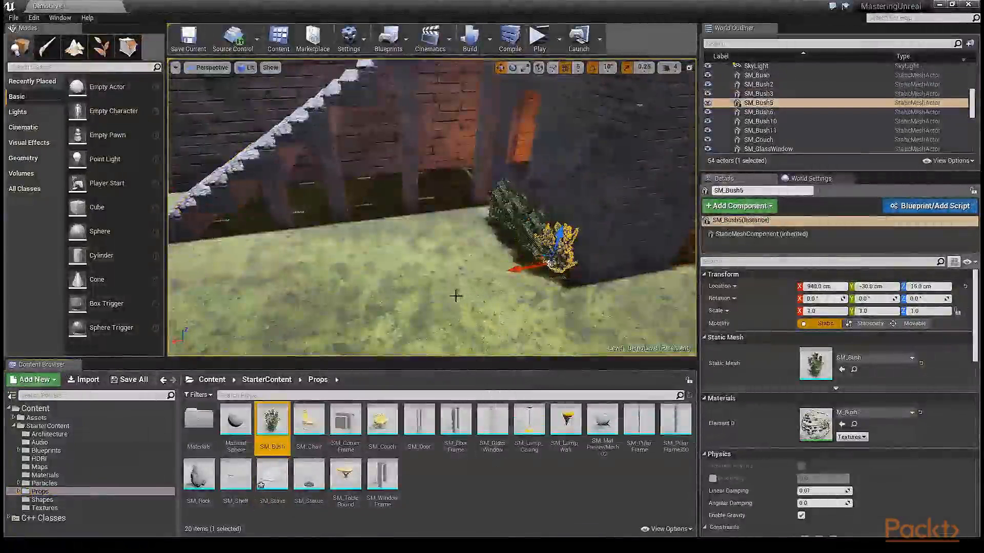
Focus on the pillars beneath the staircase and examine them one by one.
click(264, 215)
key(f)
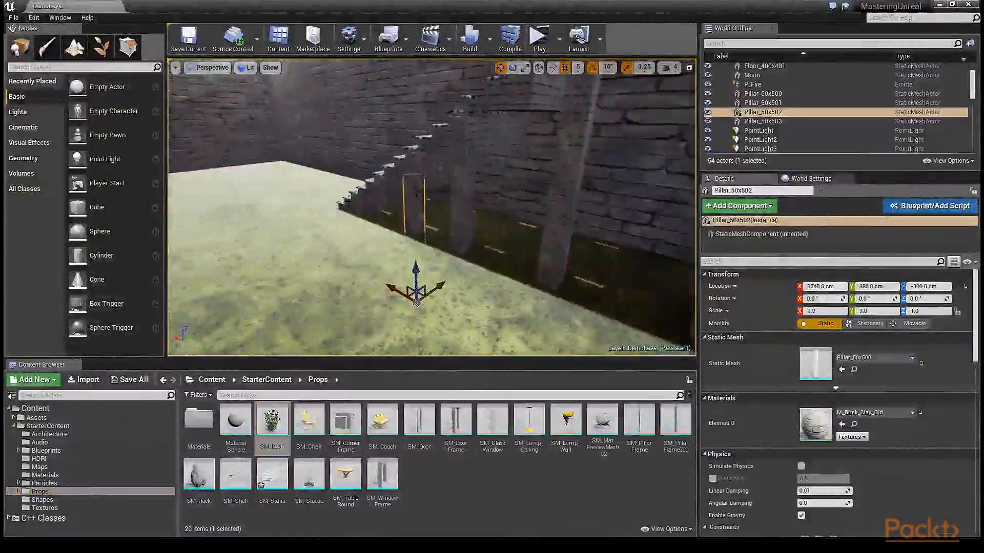
right_drag(316, 256, 359, 226)
click(315, 256)
right_drag(315, 256, 315, 246)
click(331, 251)
click(395, 236)
click(468, 210)
click(533, 178)
Look through the Props folder for a matching pillar mesh, checking SM_PillarFrame and SM_PillarFrame300.
right_click(543, 236)
click(314, 474)
click(640, 433)
click(679, 436)
Look inside the fire-lit room and select the couch and its SM_Couch mesh in the Props folder.
right_drag(367, 287, 420, 235)
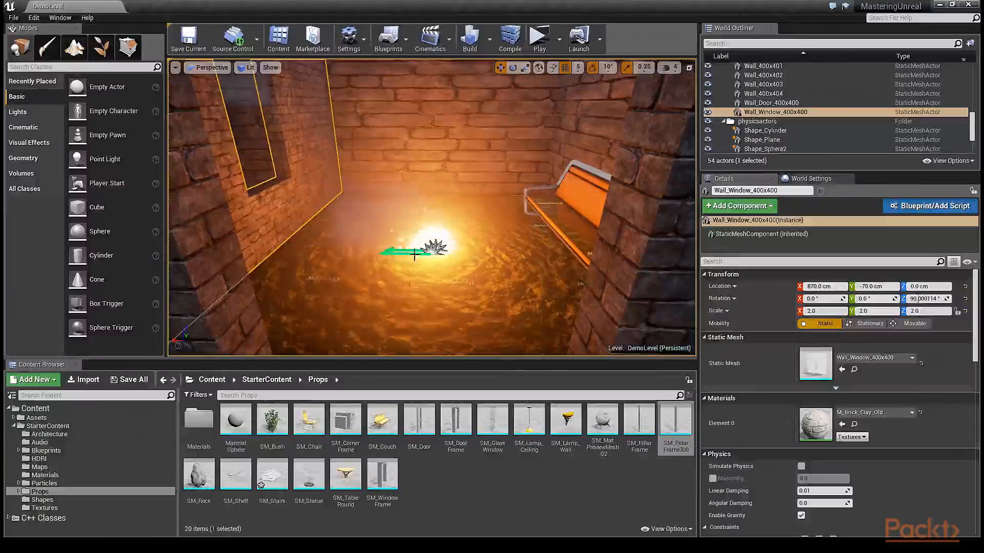
click(576, 203)
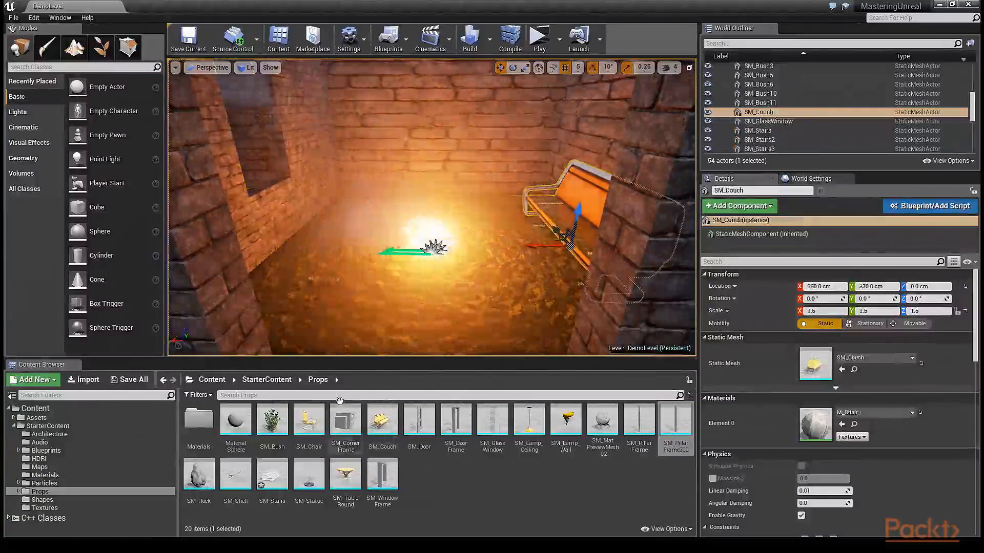
click(382, 423)
Leave the fire-lit room and select the glass ceiling panel while viewing the level from above.
key(s)
right_drag(379, 297, 341, 307)
right_drag(433, 266, 338, 246)
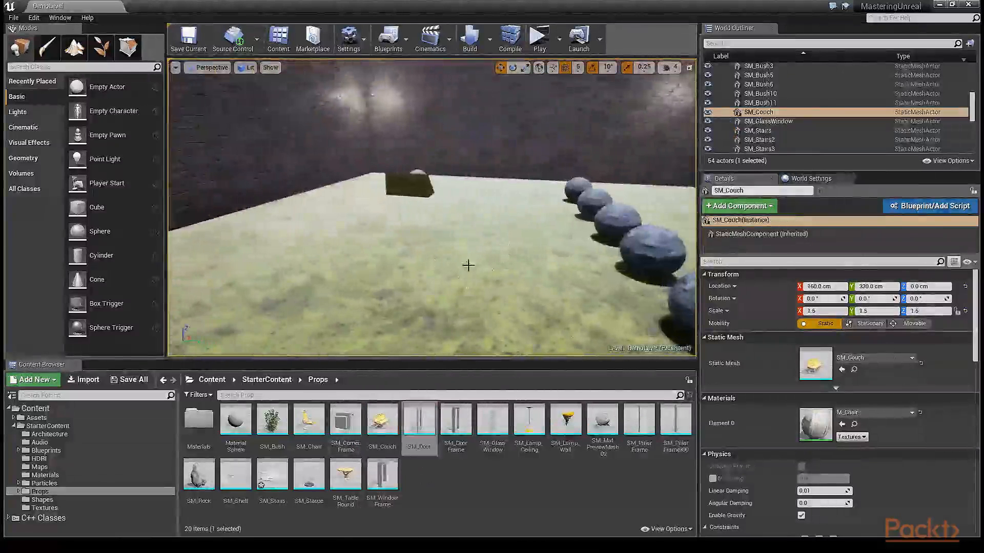
right_drag(483, 243, 533, 240)
click(549, 220)
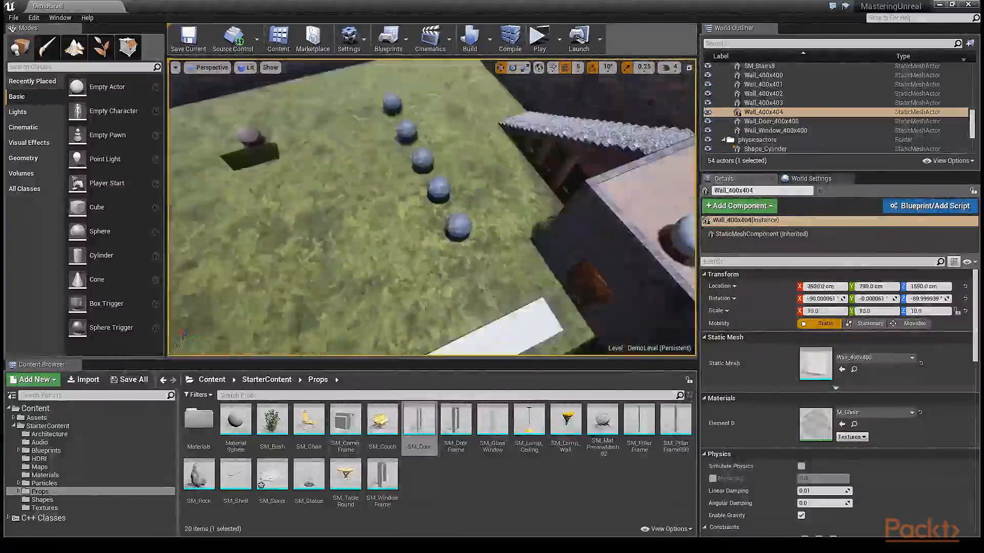
Examine individual physics shapes in the level, including each stone sphere in the row on the mossy floor.
scroll(790, 140, down, 3)
click(774, 101)
click(773, 118)
right_drag(635, 153, 584, 126)
click(516, 206)
click(522, 237)
click(533, 280)
click(546, 328)
key(ctrl+z)
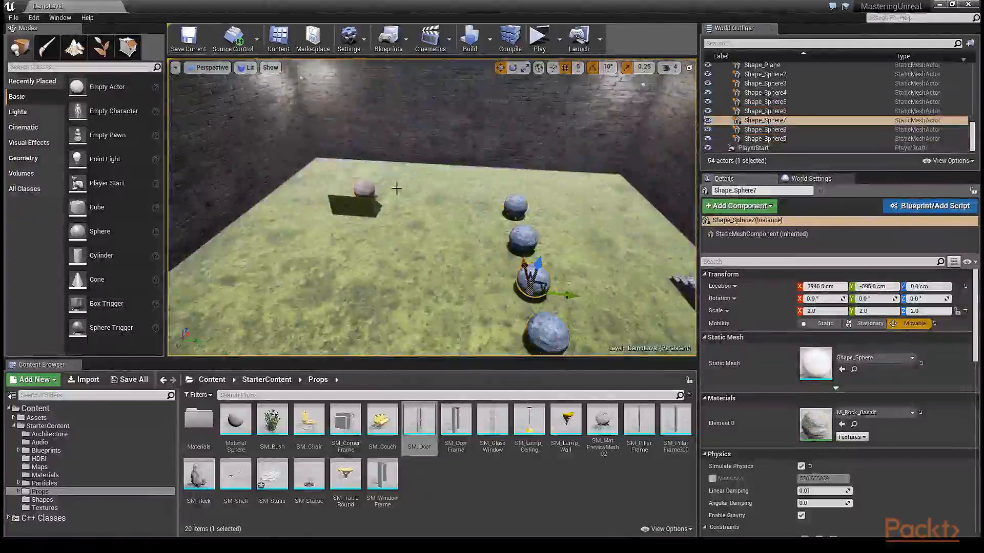
Select all shape actors in the physicsactors group to view their shared settings, and open StarterContent's Shapes folder.
click(772, 139)
scroll(774, 136, up, 3)
shift+click(779, 105)
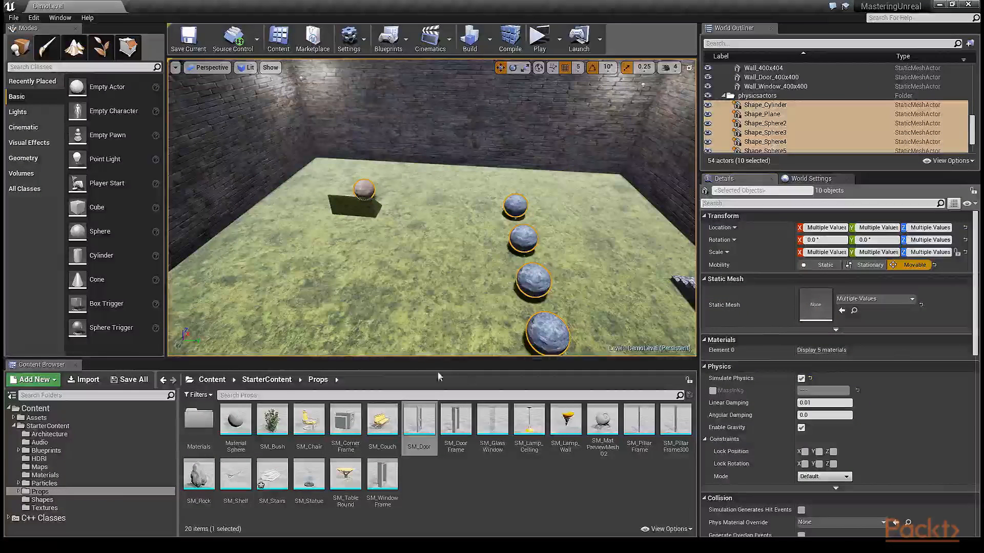
click(42, 499)
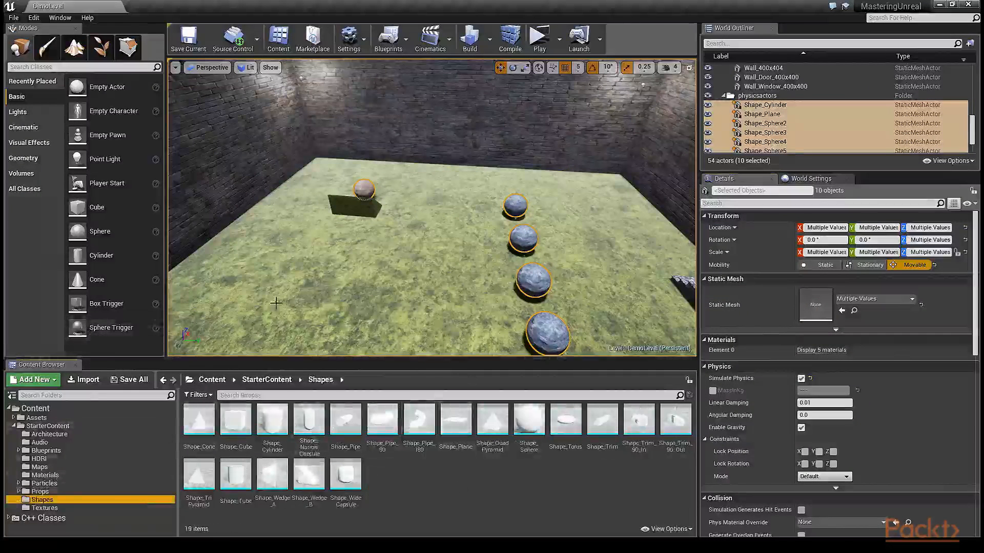
Inspect the corner lighting and select the point lights up to PointLight4 to view their settings.
right_drag(344, 252, 331, 264)
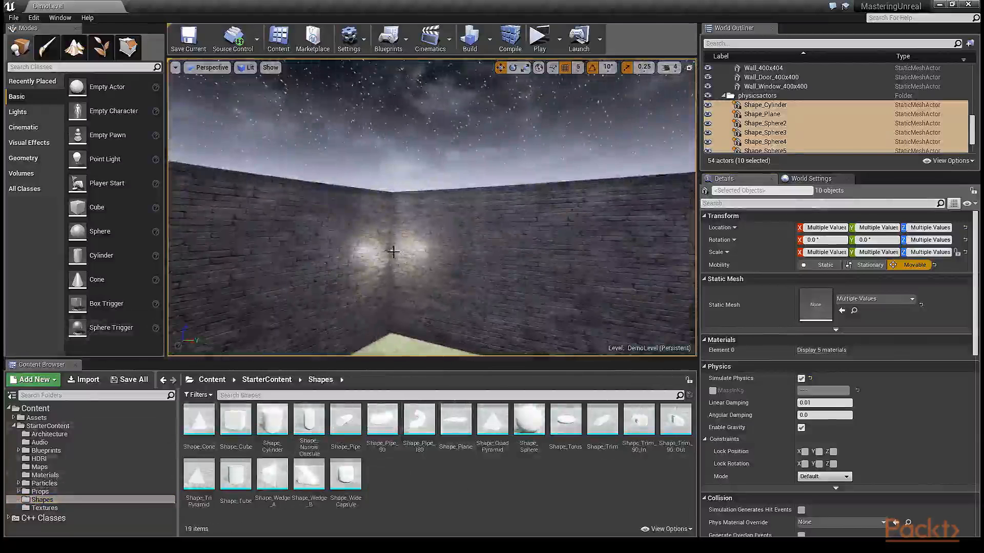
click(395, 251)
right_drag(396, 251, 441, 256)
click(779, 122)
click(780, 130)
Select the DirectionalLight high above the level to view its settings.
right_drag(605, 195, 635, 200)
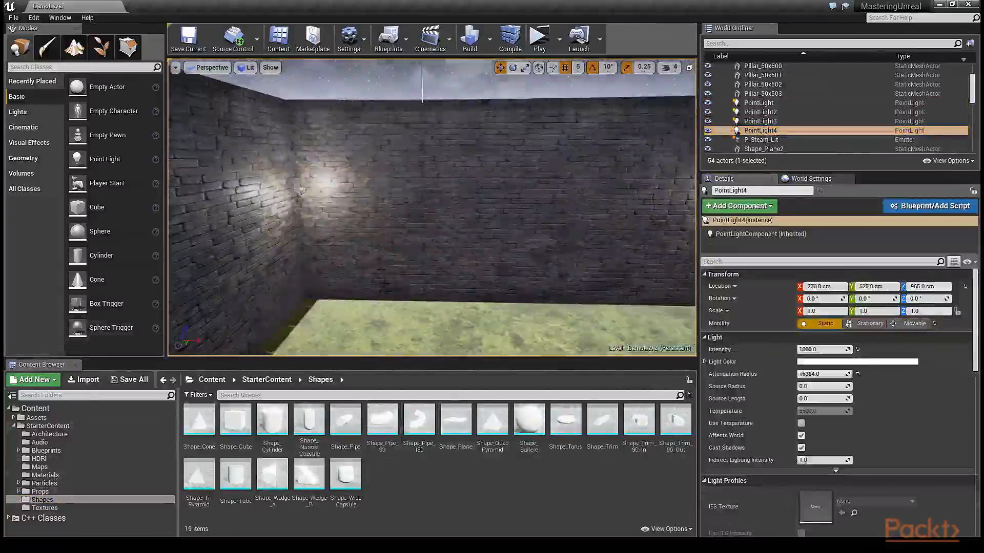
right_drag(464, 256, 477, 277)
click(472, 237)
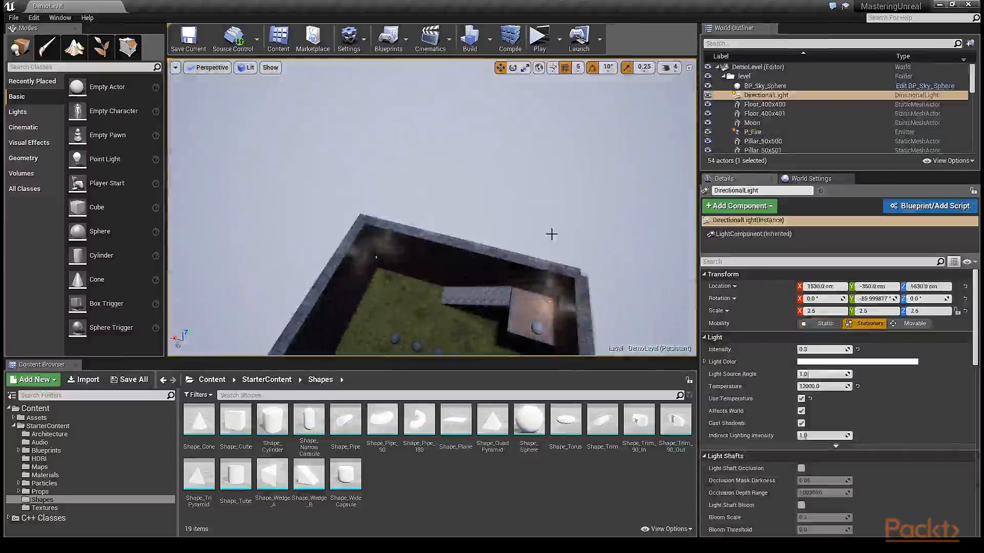
Select BP_Sky_Sphere to view its sky settings, and inspect the corner light beside the sphere on the raised platform.
double_click(765, 86)
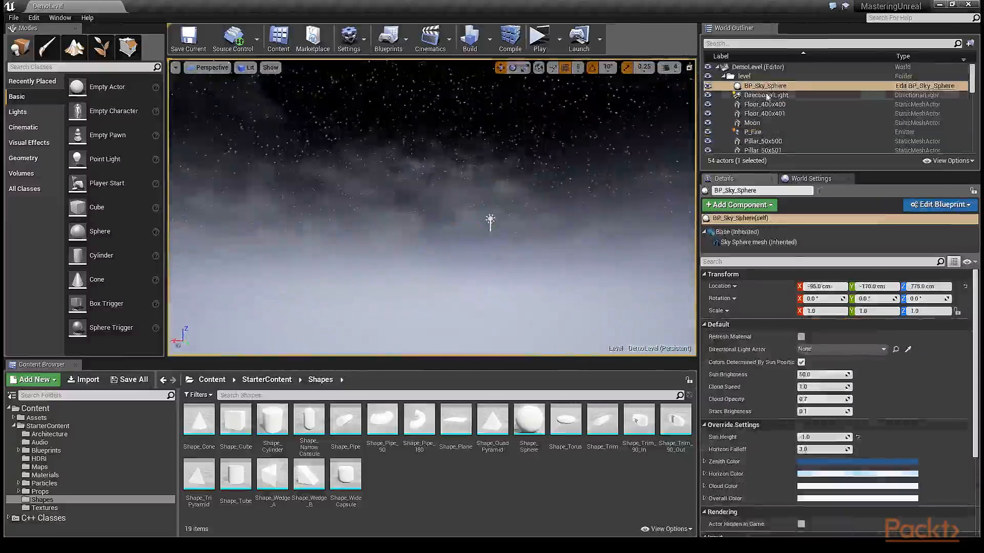
drag(820, 437, 805, 437)
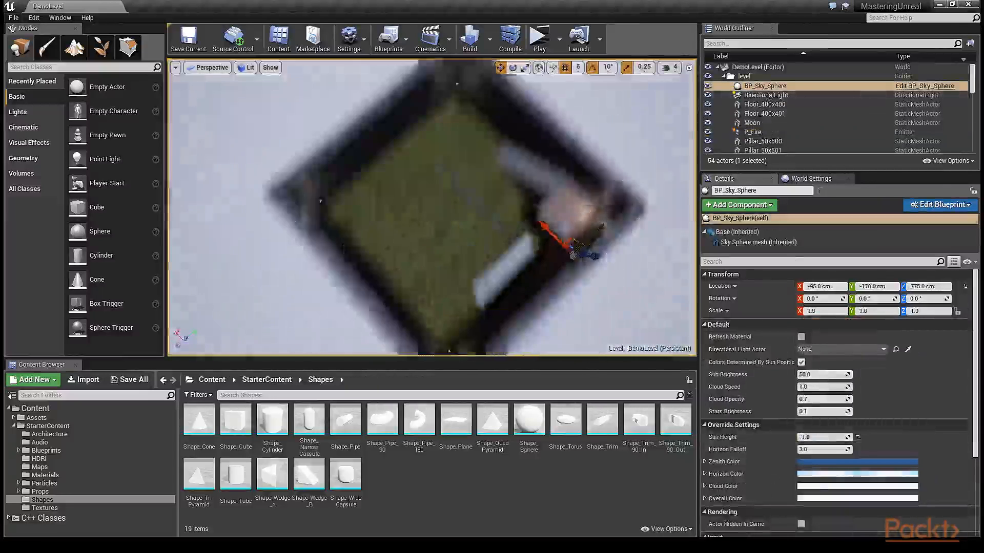
right_drag(432, 230, 492, 179)
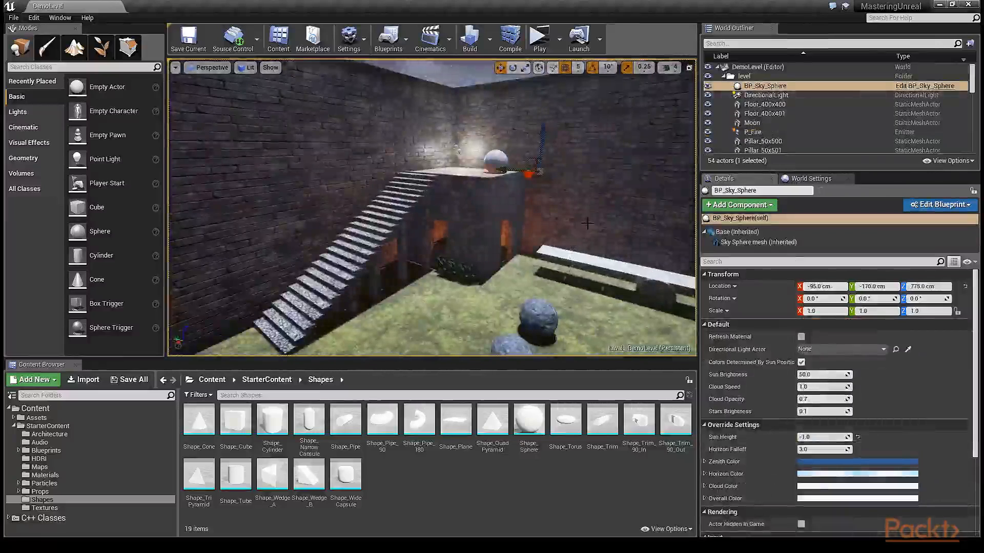
right_drag(578, 218, 543, 235)
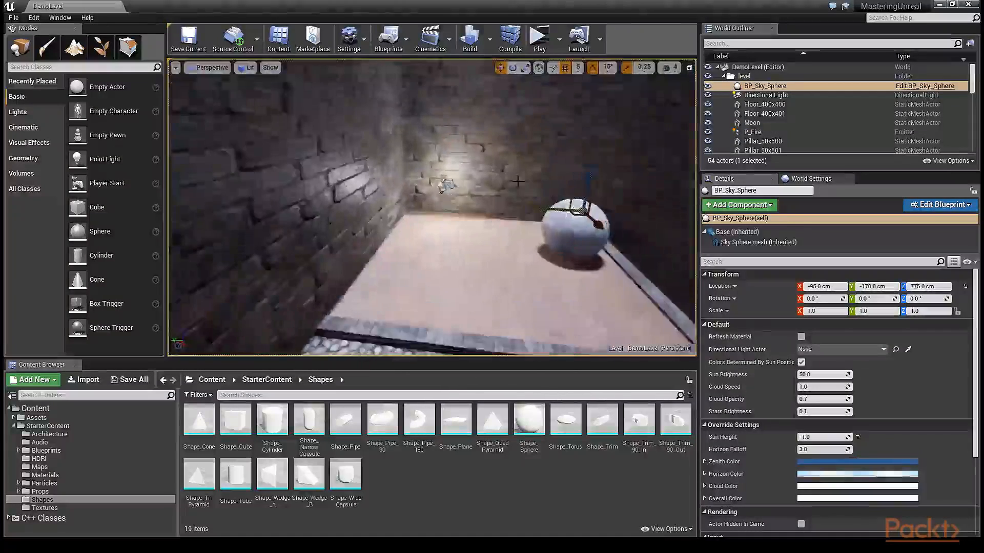
click(439, 193)
right_drag(439, 193, 551, 249)
right_drag(551, 182, 613, 182)
right_drag(537, 181, 574, 77)
Select the Moon sphere in the sky and apply MoonMaterial from the Assets Maps folder to it.
click(437, 234)
right_drag(437, 233, 425, 266)
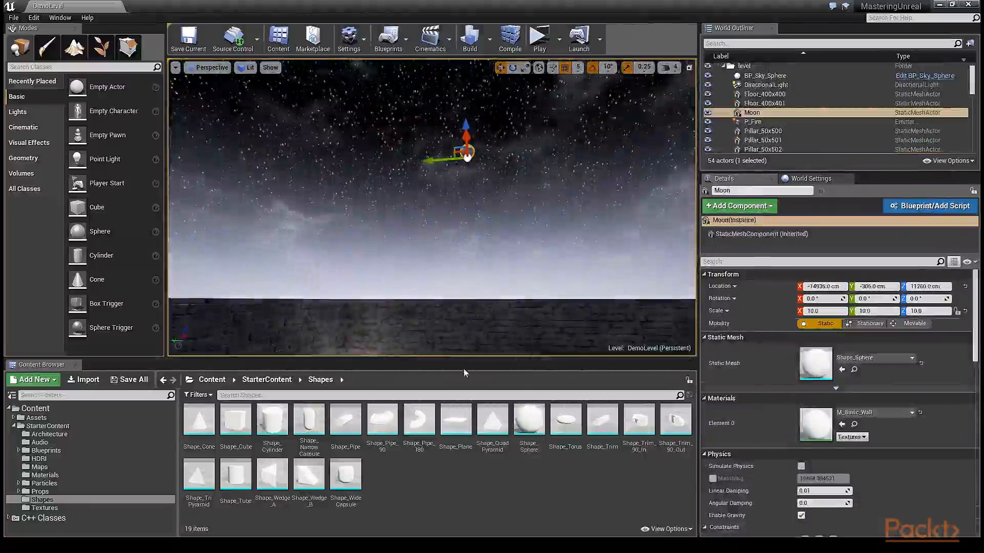
click(89, 416)
click(51, 426)
drag(234, 420, 471, 154)
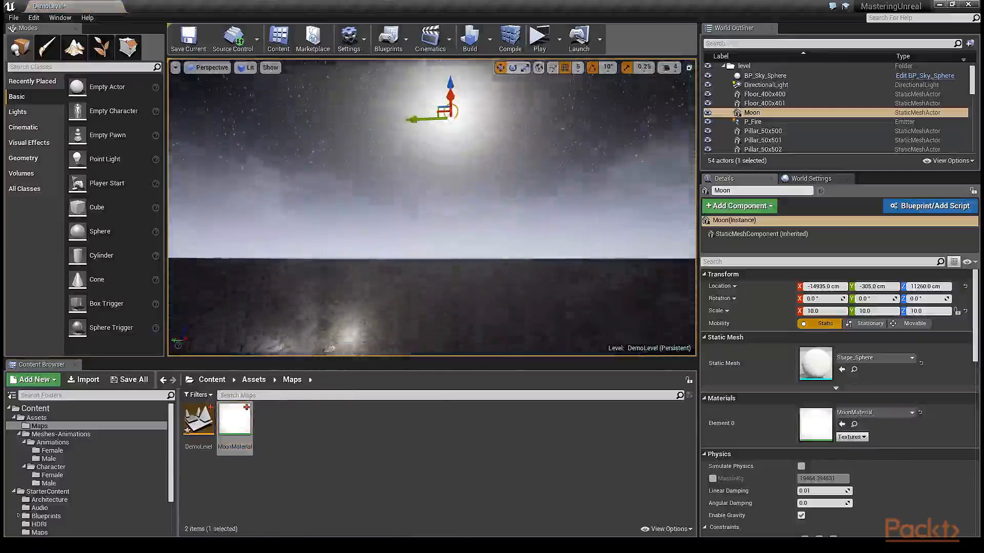
Open MoonMaterial, examine its colour, constant and Multiply nodes feeding Emissive Color, and close the material editor.
double_click(231, 418)
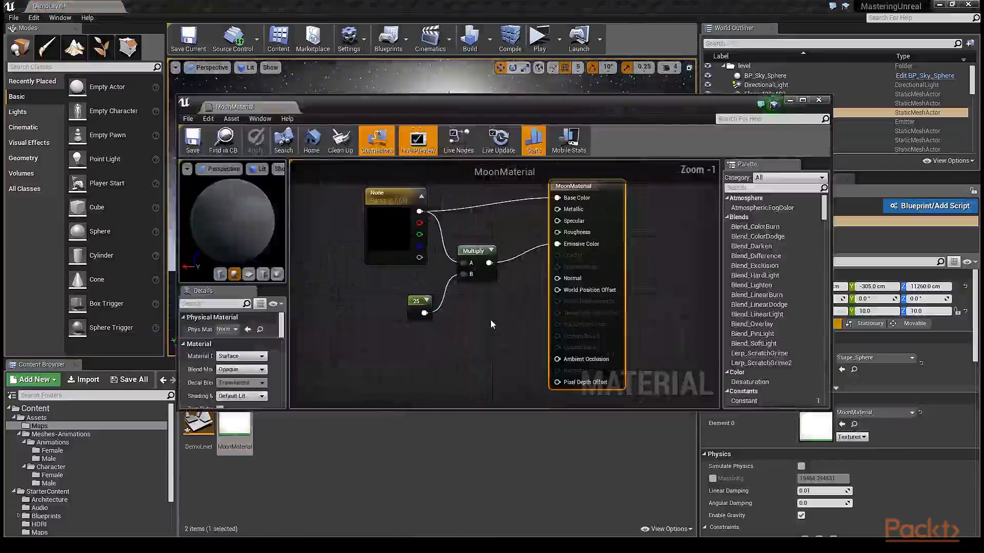
click(395, 240)
click(416, 307)
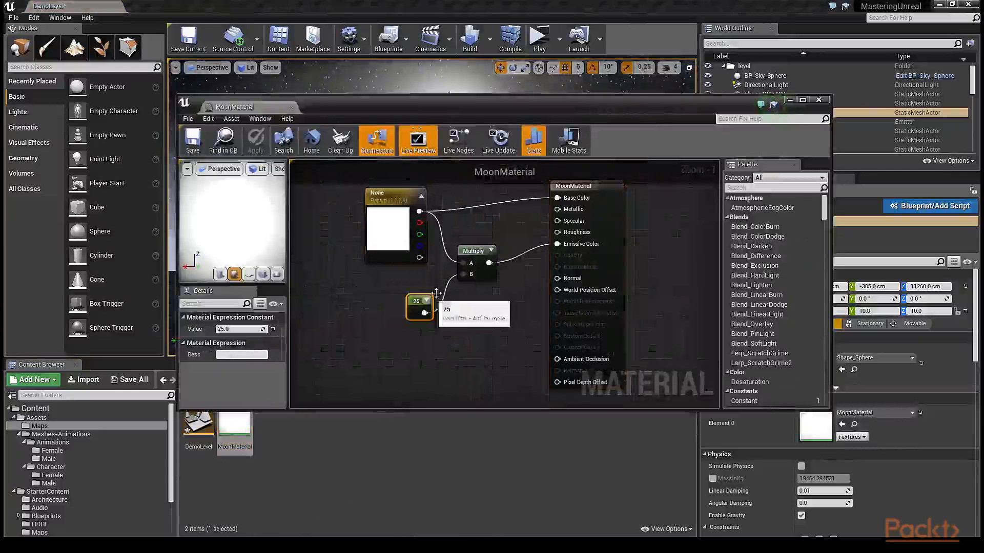
click(473, 256)
click(818, 100)
Start building the lighting for the demo level.
mouse_move(512, 205)
right_down()
mouse_move(491, 185)
mouse_move(512, 174)
mouse_move(513, 205)
right_up()
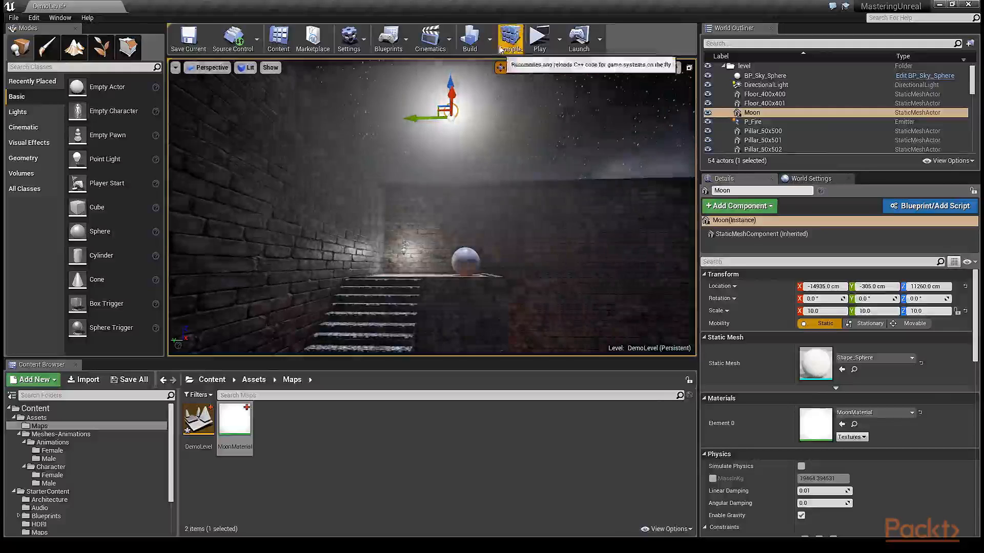
click(489, 40)
click(544, 67)
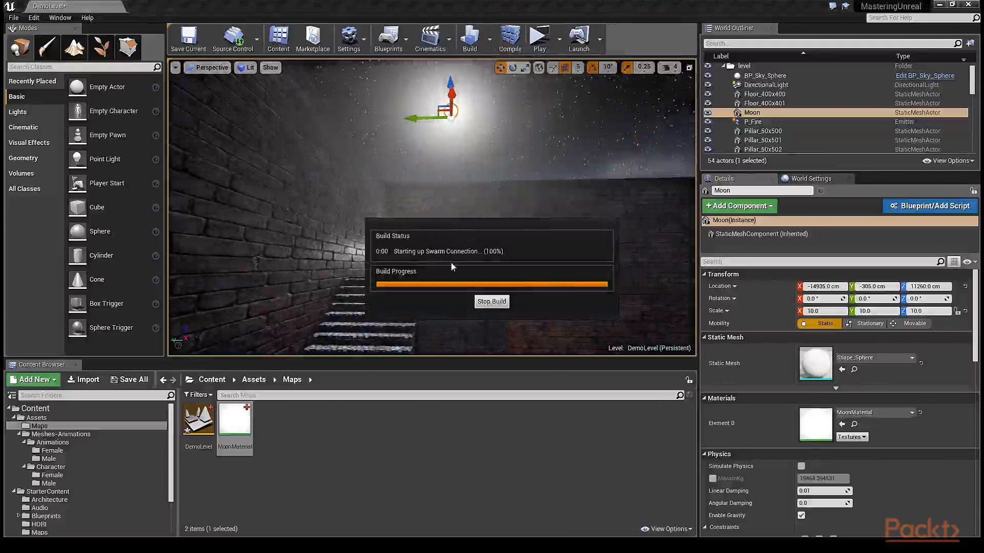
Open StarterContent's Materials folder.
click(49, 500)
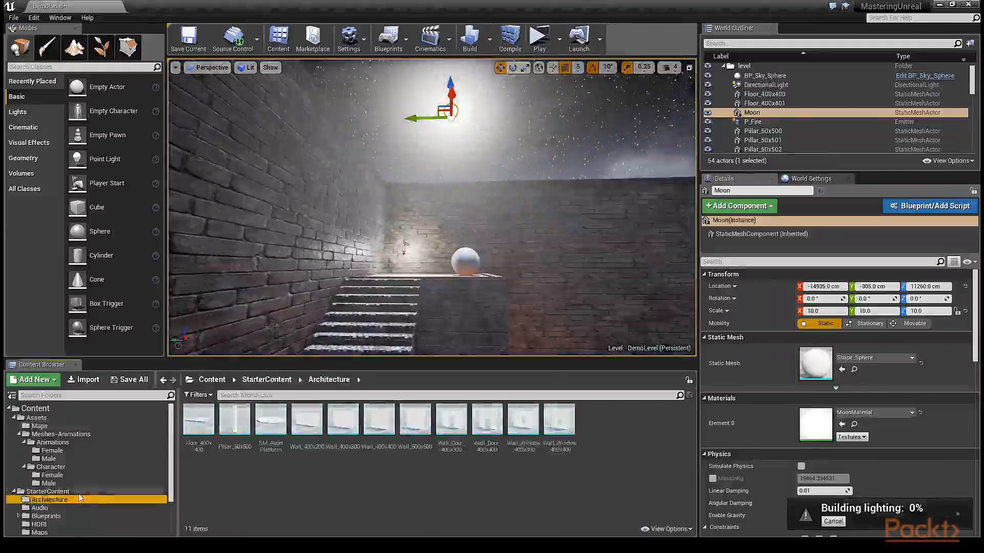
scroll(50, 497, down, 3)
click(46, 492)
Select the mossy floor, try M_Metal_Gold on it, and reapply M_Ground_Moss.
right_drag(475, 298, 514, 297)
click(514, 297)
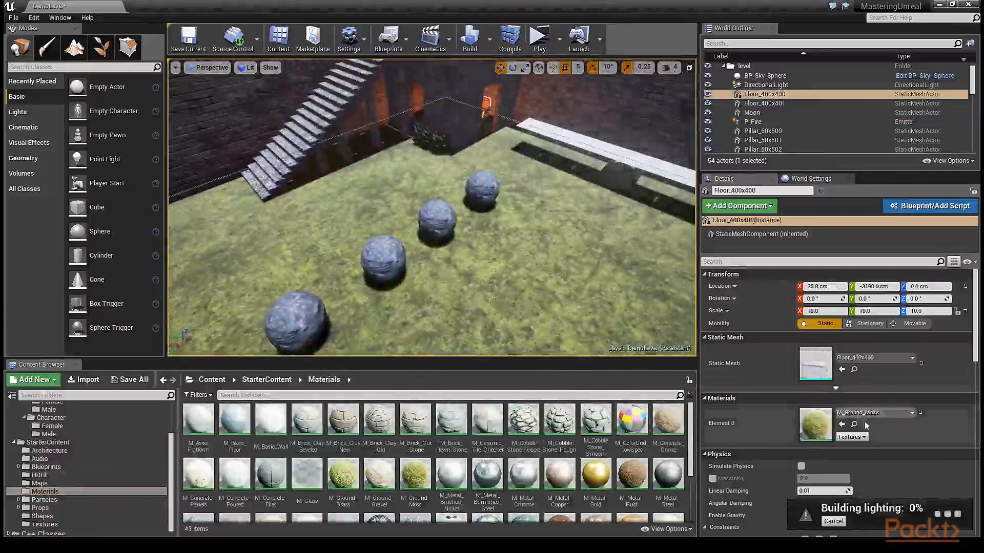
click(596, 474)
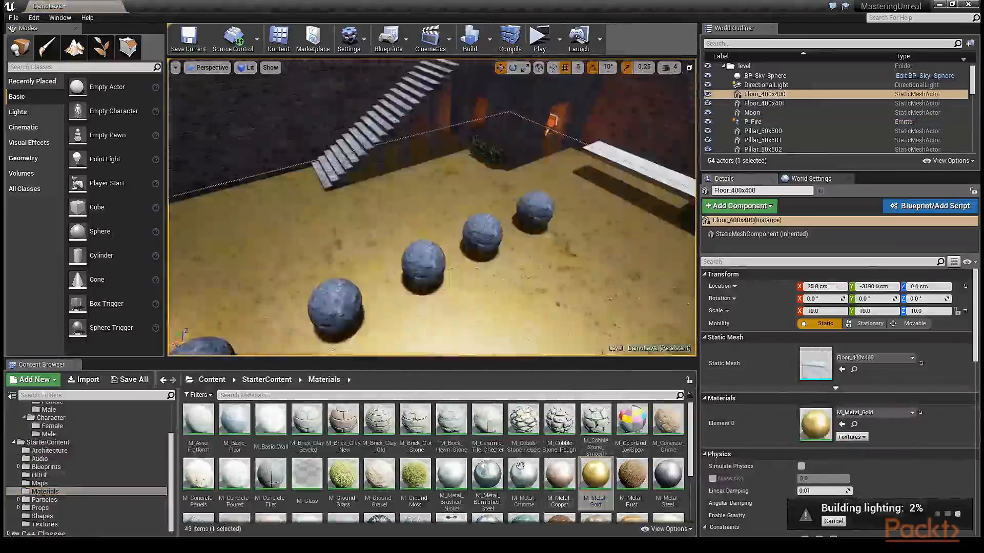
drag(415, 474, 435, 307)
Apply M_Concrete_Grime to one of the stone spheres in the row on the floor.
right_drag(435, 308, 410, 307)
drag(667, 423, 380, 277)
Try M_Cobble_Stone_Pebble, M_Cobble_Stone_Smooth and M_Brick_Clay_Beveled on the long plank beside the wall.
right_drag(389, 287, 436, 308)
drag(525, 425, 521, 212)
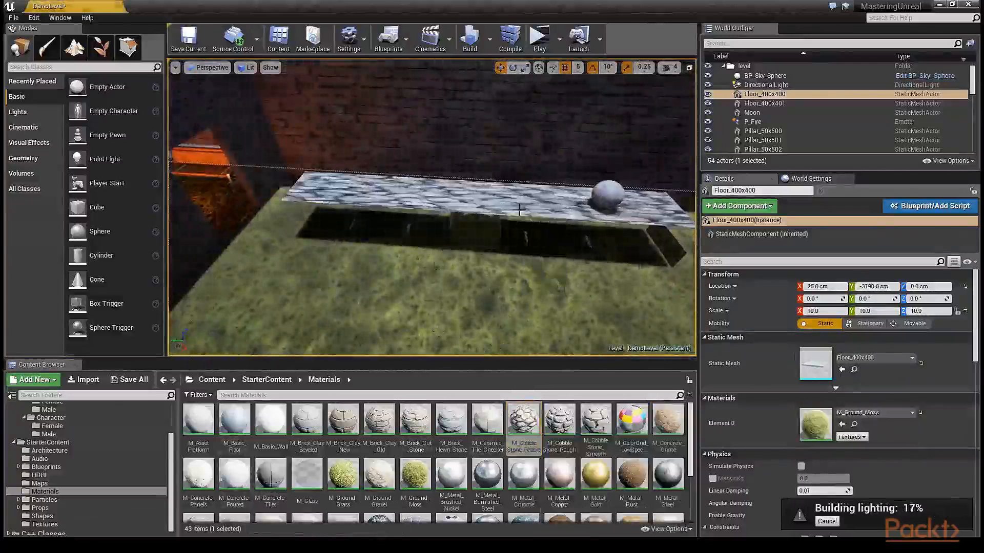
right_drag(520, 212, 548, 225)
drag(595, 425, 408, 200)
drag(306, 420, 420, 212)
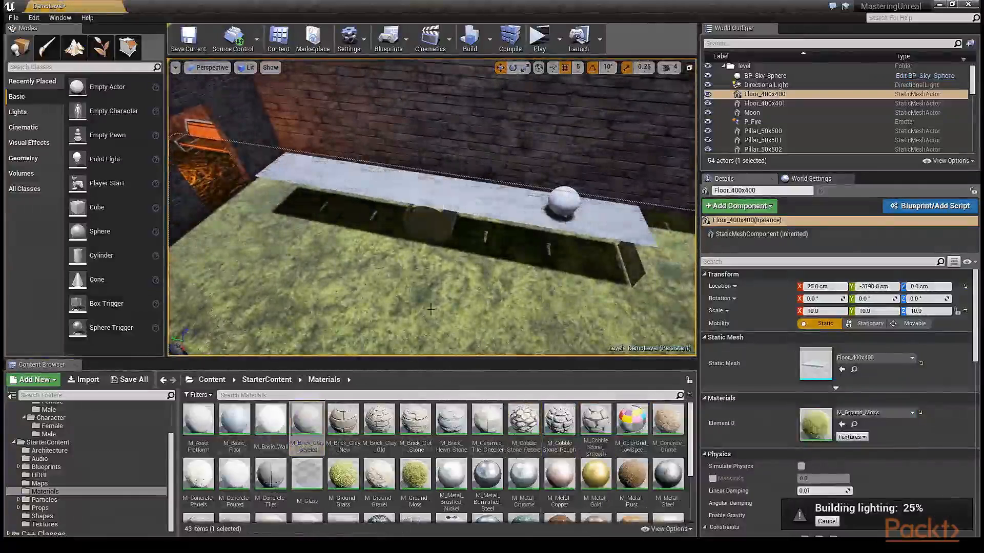
Apply M_Metal_Rust to the long plank beside the wall and look over the courtyard.
drag(626, 488, 474, 203)
right_drag(474, 204, 569, 192)
right_drag(433, 205, 528, 216)
mouse_move(586, 272)
right_down()
mouse_move(533, 266)
mouse_move(586, 272)
mouse_move(528, 297)
mouse_move(574, 271)
mouse_move(543, 266)
mouse_move(579, 272)
right_up()
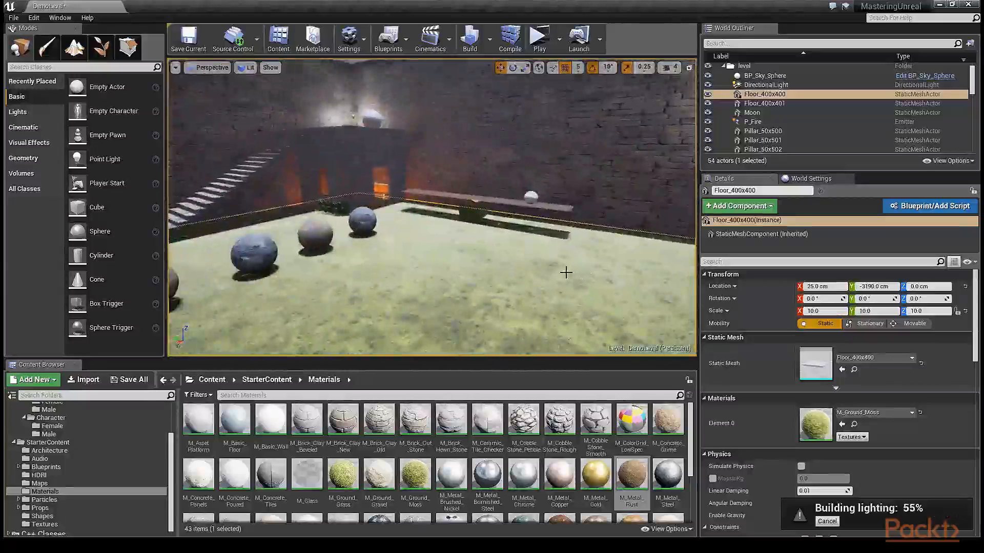